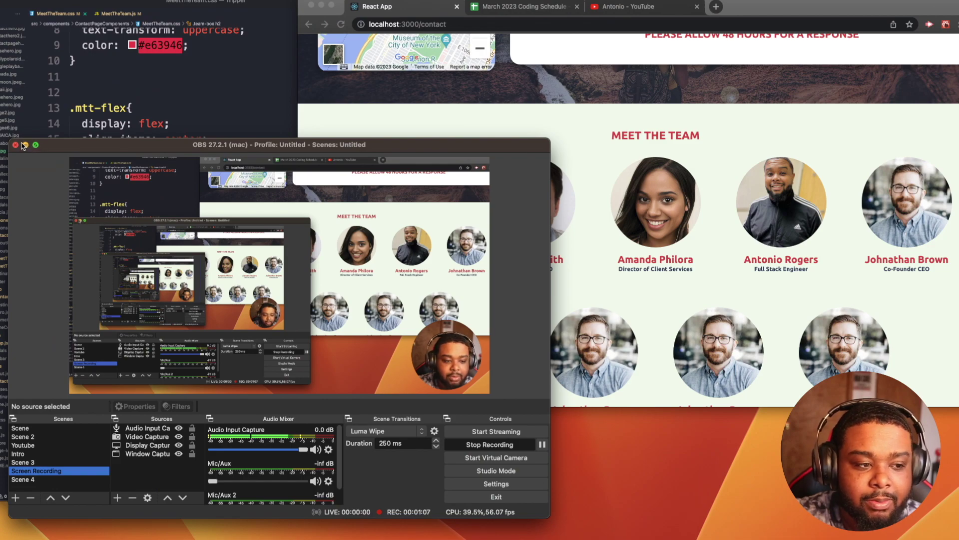
left_click(25, 145)
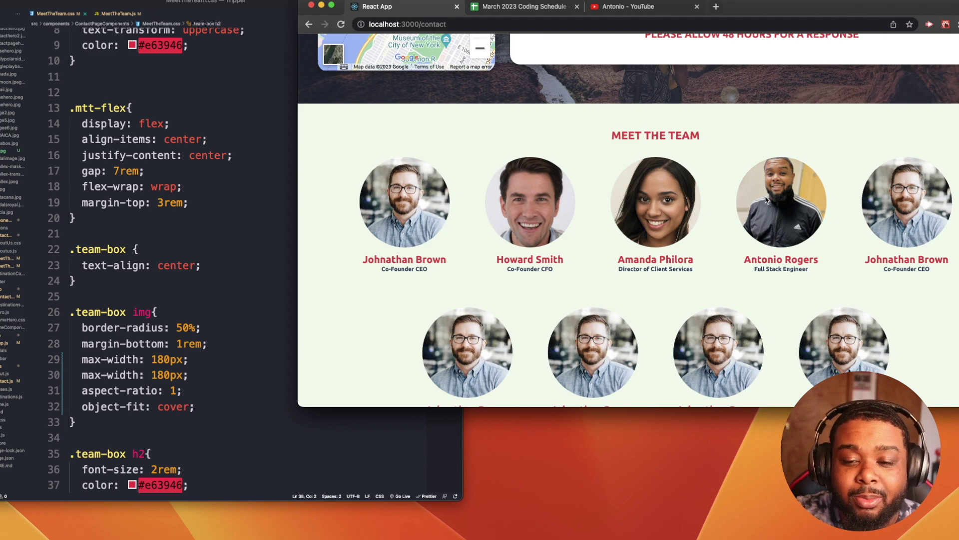
scroll(768, 201, "up", 3)
scroll(675, 202, "up", 3)
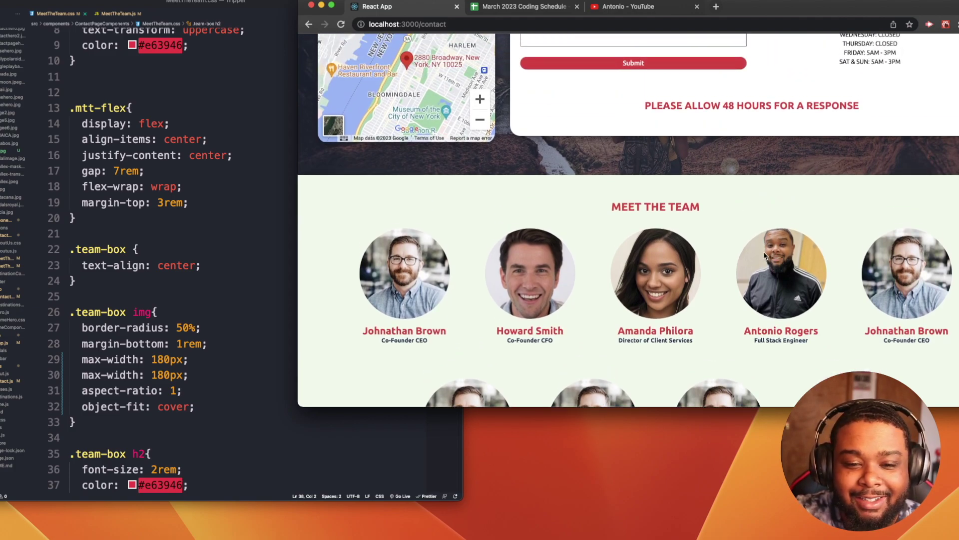
scroll(758, 255, "up", 5)
scroll(758, 285, "down", 3)
scroll(525, 270, "up", 2)
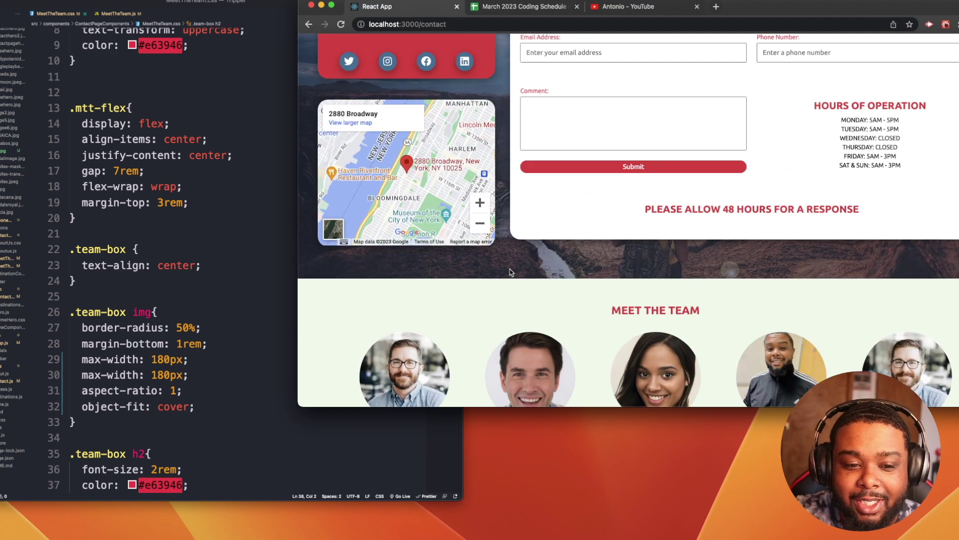
scroll(510, 272, "up", 5)
scroll(696, 215, "down", 5)
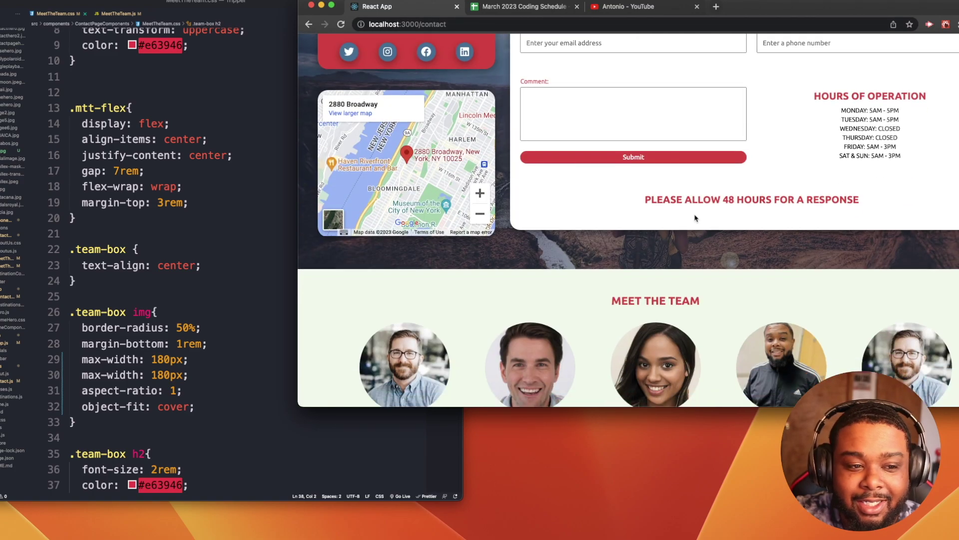
scroll(696, 215, "down", 5)
scroll(689, 188, "up", 8)
scroll(690, 172, "up", 3)
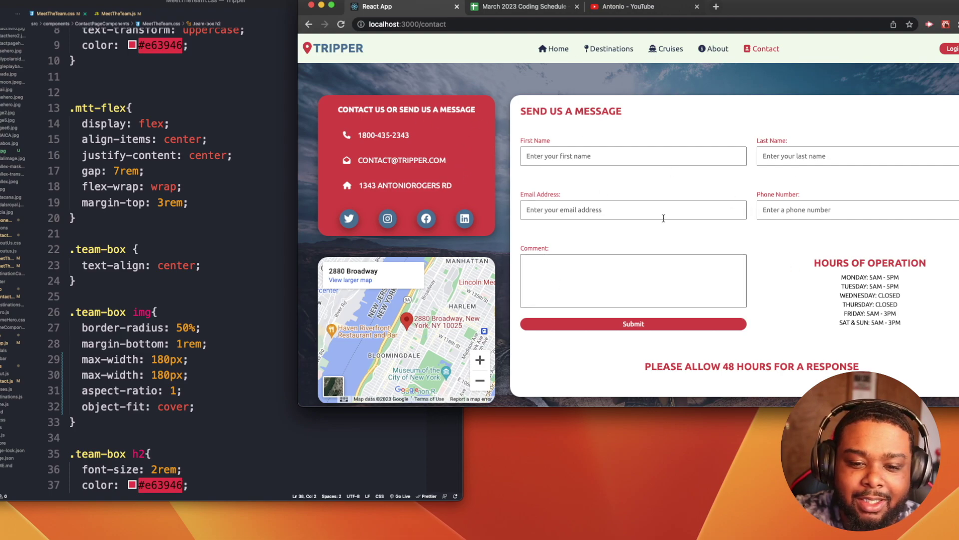
scroll(662, 218, "down", 1)
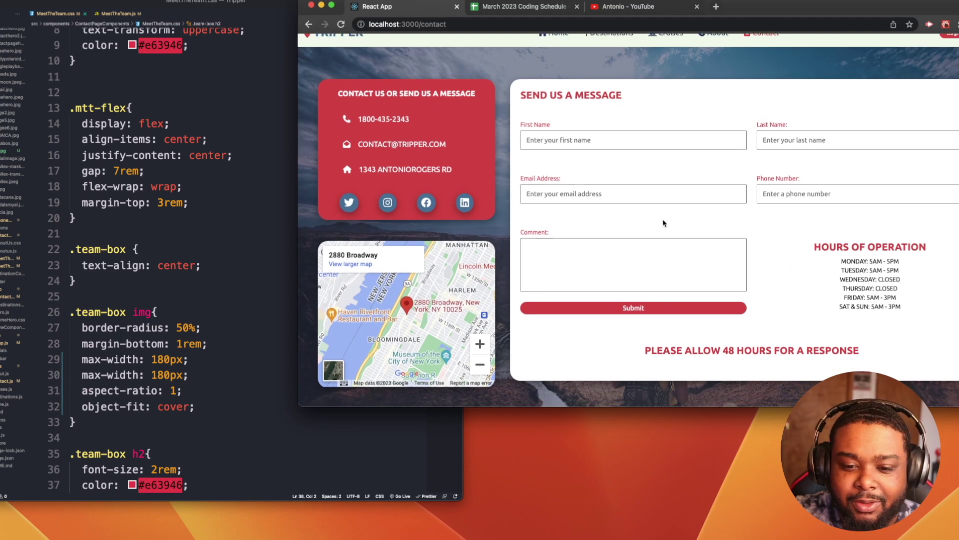
left_click_drag(622, 90, 496, 94)
left_click(556, 92)
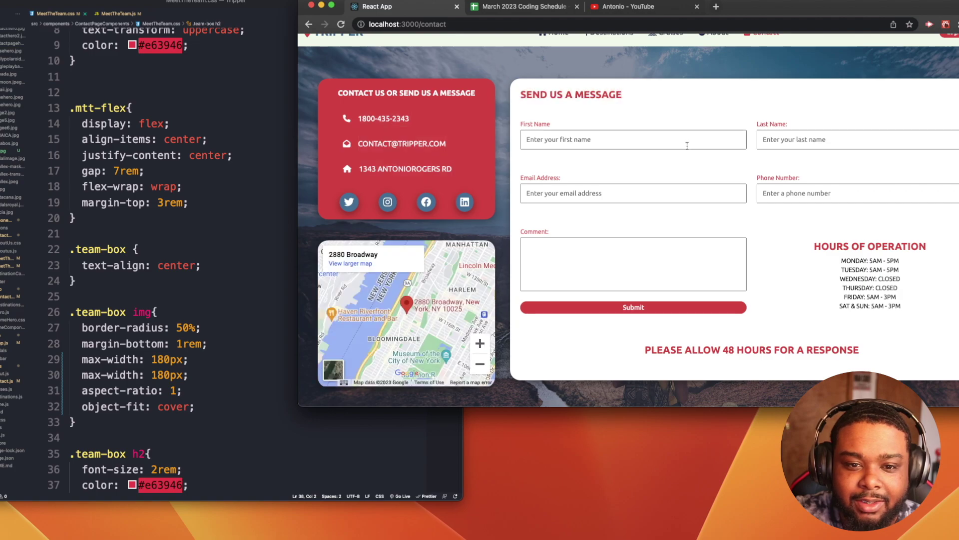
left_click_drag(878, 364, 641, 351)
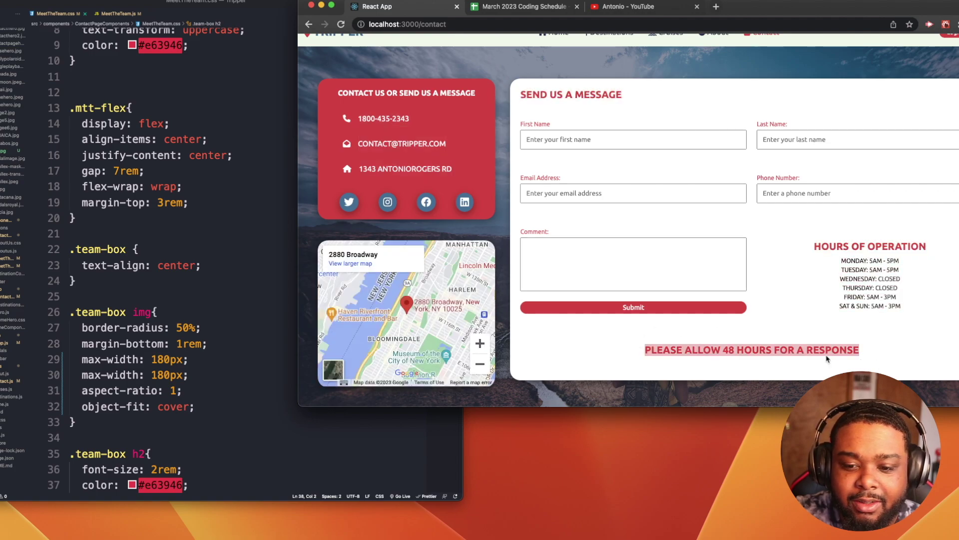
scroll(459, 274, "down", 2)
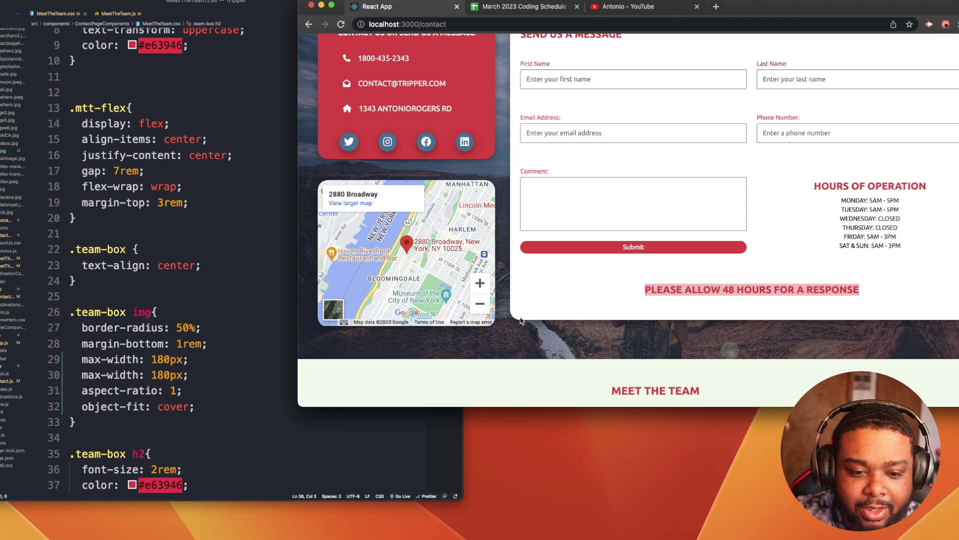
left_click(543, 277)
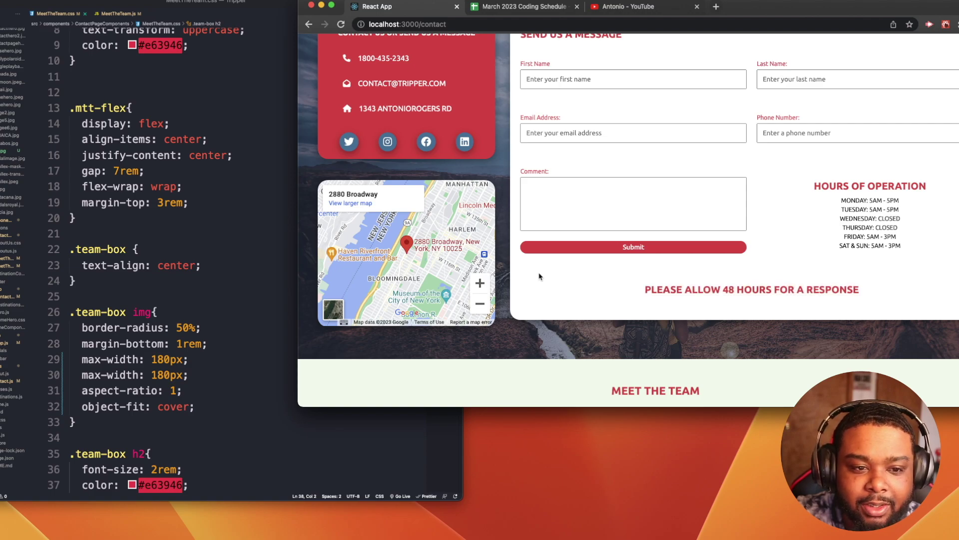
scroll(457, 233, "up", 3)
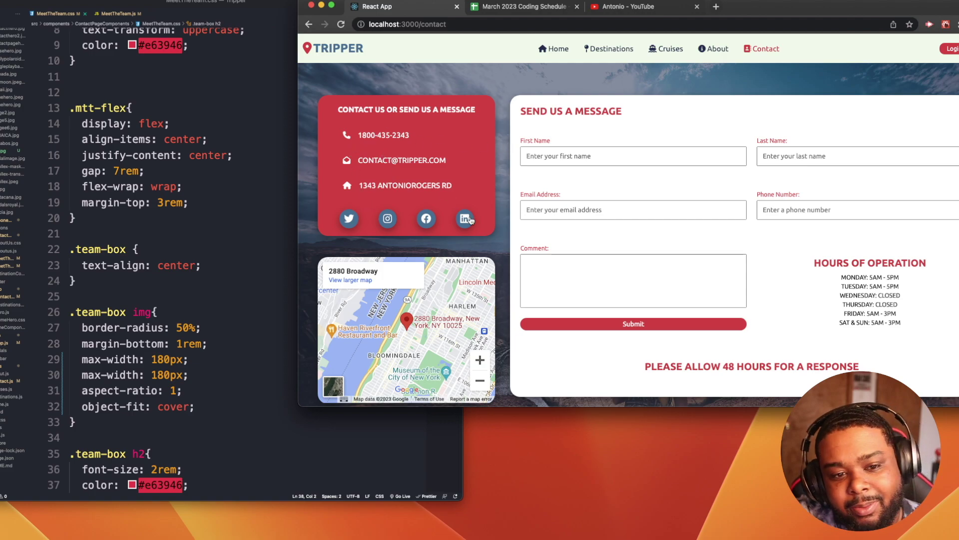
scroll(466, 202, "down", 2)
scroll(467, 202, "up", 3)
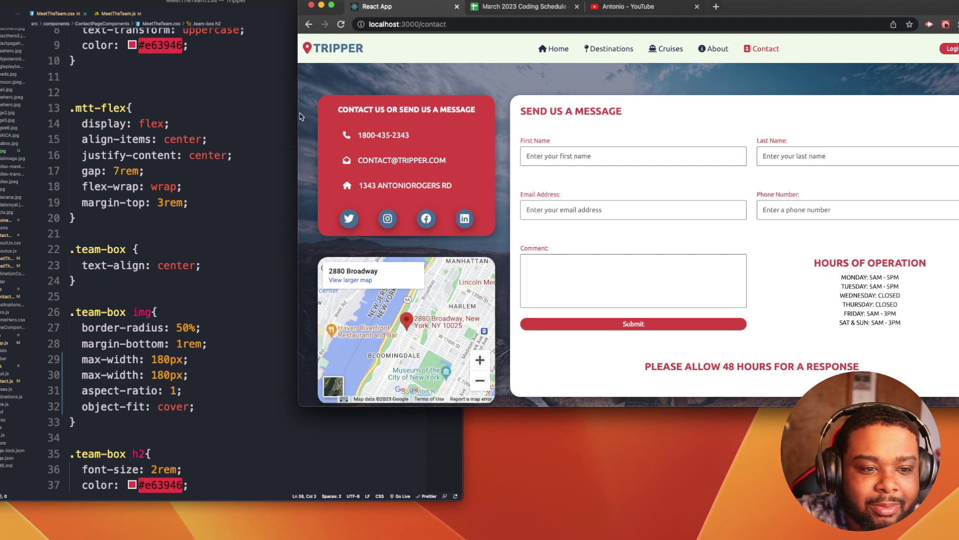
left_click_drag(299, 116, 662, 112)
scroll(744, 150, "down", 2)
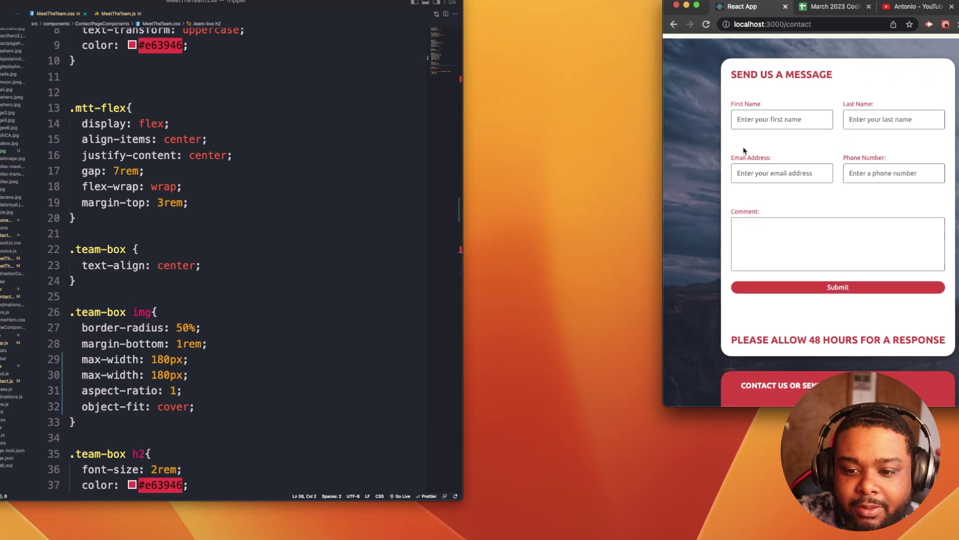
scroll(743, 150, "down", 5)
scroll(743, 150, "down", 1)
scroll(744, 158, "up", 4)
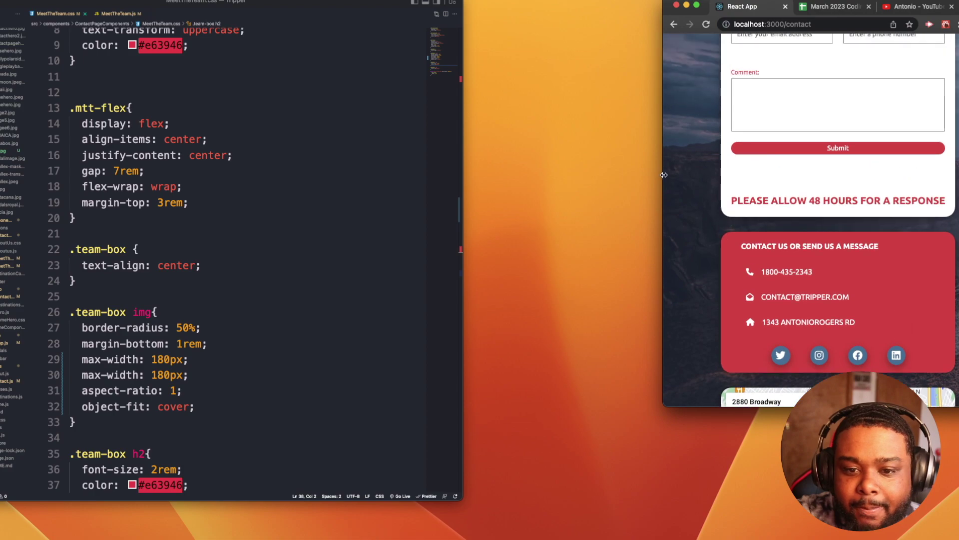
left_click_drag(661, 175, 772, 175)
scroll(804, 192, "down", 3)
scroll(804, 192, "down", 2)
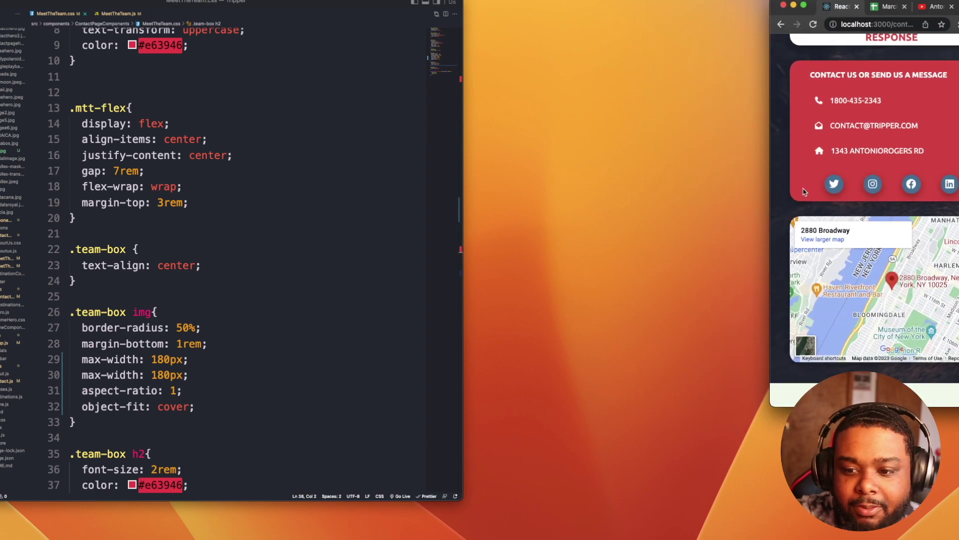
scroll(805, 192, "up", 5)
scroll(804, 192, "up", 4)
left_click_drag(769, 191, 330, 189)
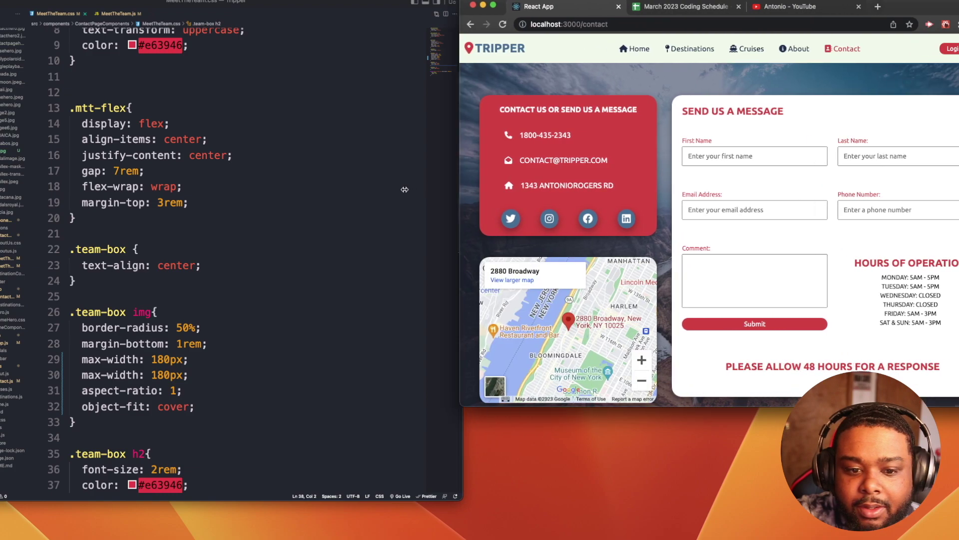
left_click(513, 380)
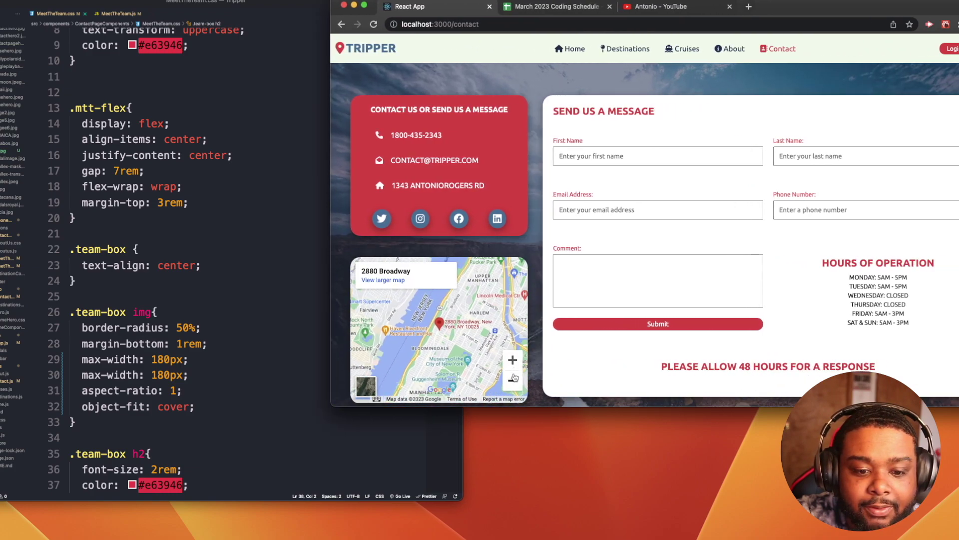
left_click(514, 379)
left_click(513, 360)
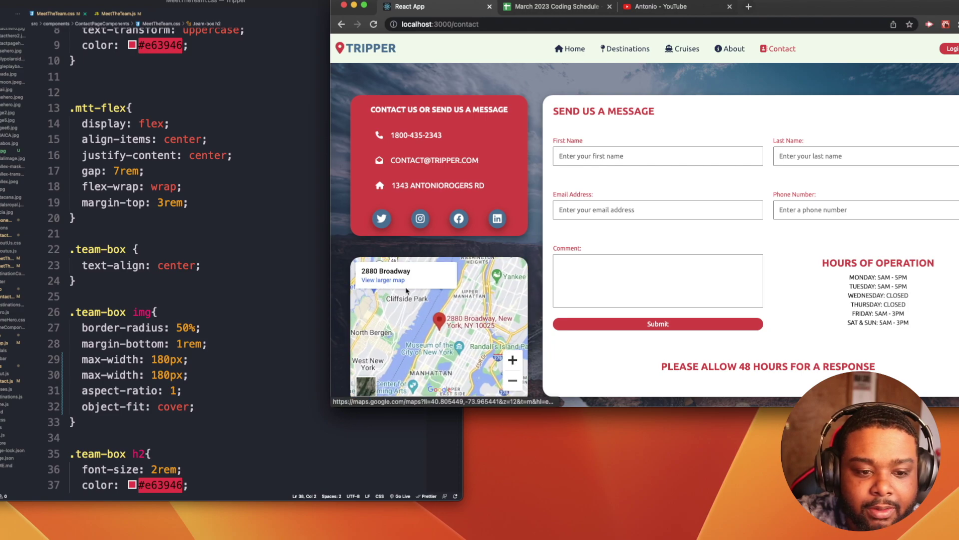
left_click(387, 281)
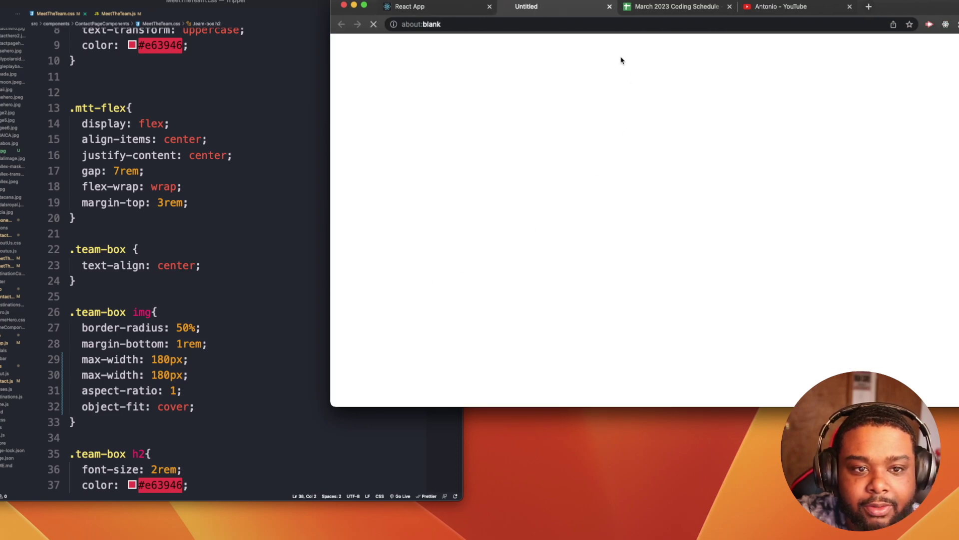
left_click(609, 8)
scroll(595, 171, "down", 3)
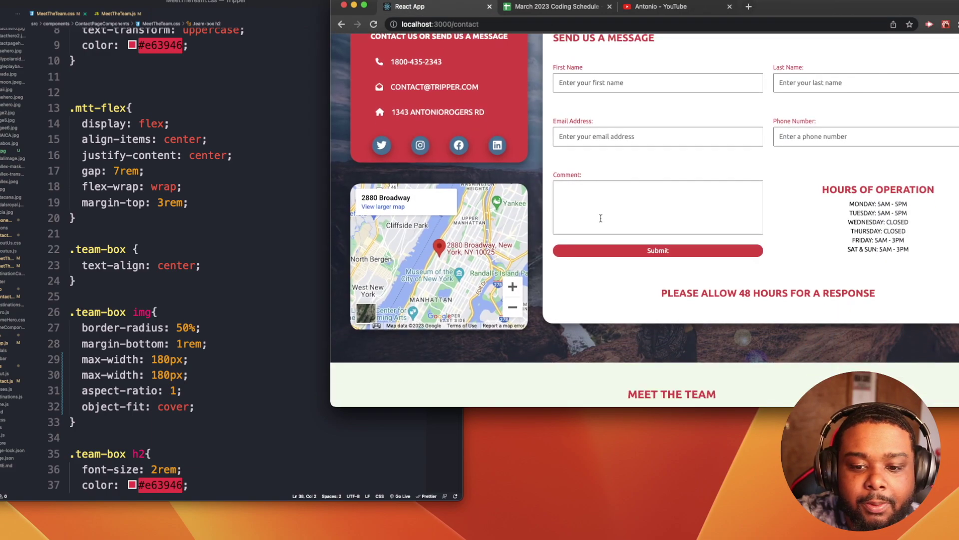
scroll(622, 210, "down", 5)
scroll(652, 240, "down", 3)
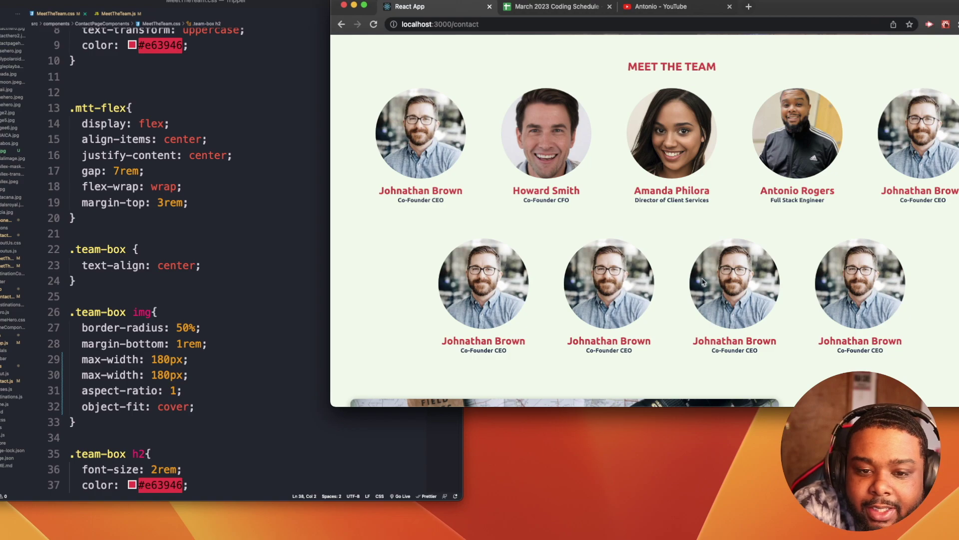
scroll(675, 233, "down", 4)
scroll(692, 227, "up", 4)
scroll(691, 227, "up", 5)
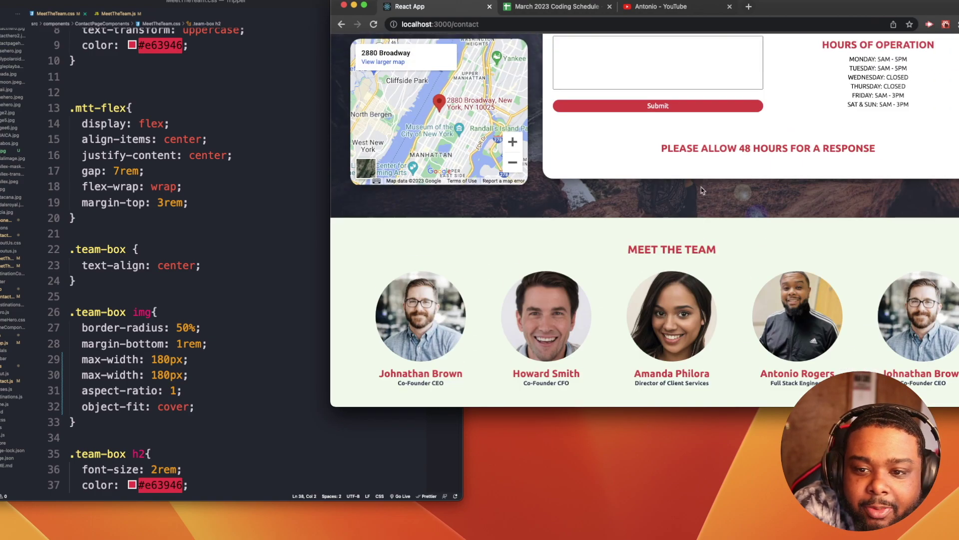
scroll(847, 255, "down", 2)
scroll(549, 264, "down", 2)
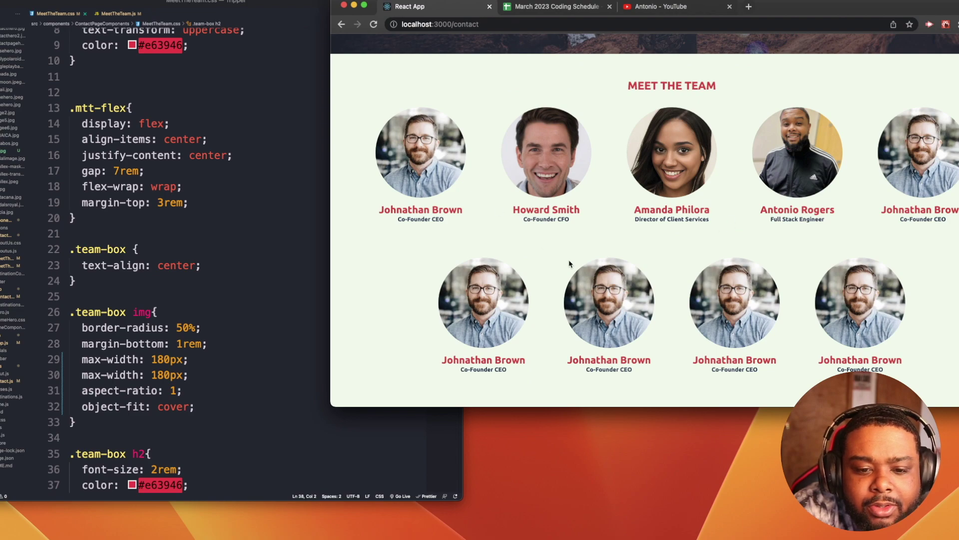
scroll(561, 301, "up", 2)
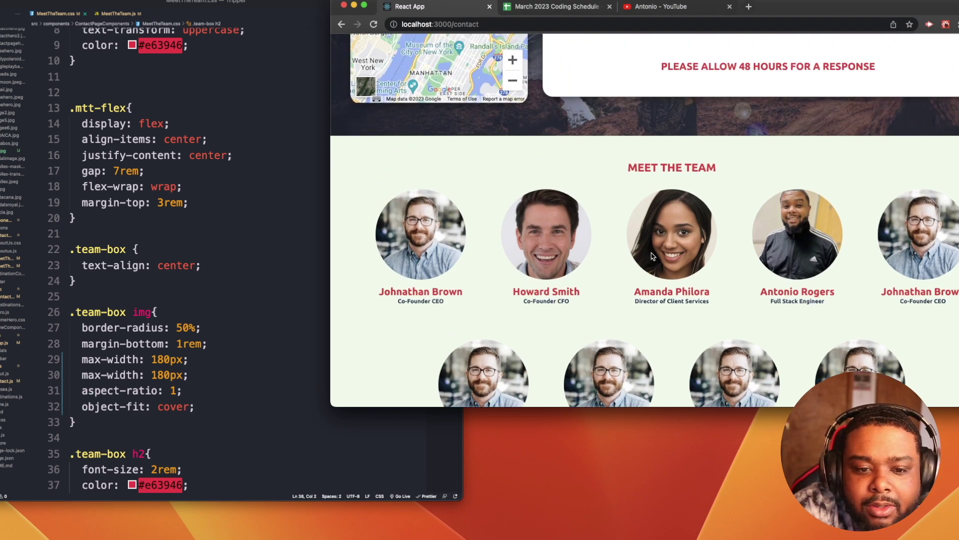
scroll(682, 263, "down", 1)
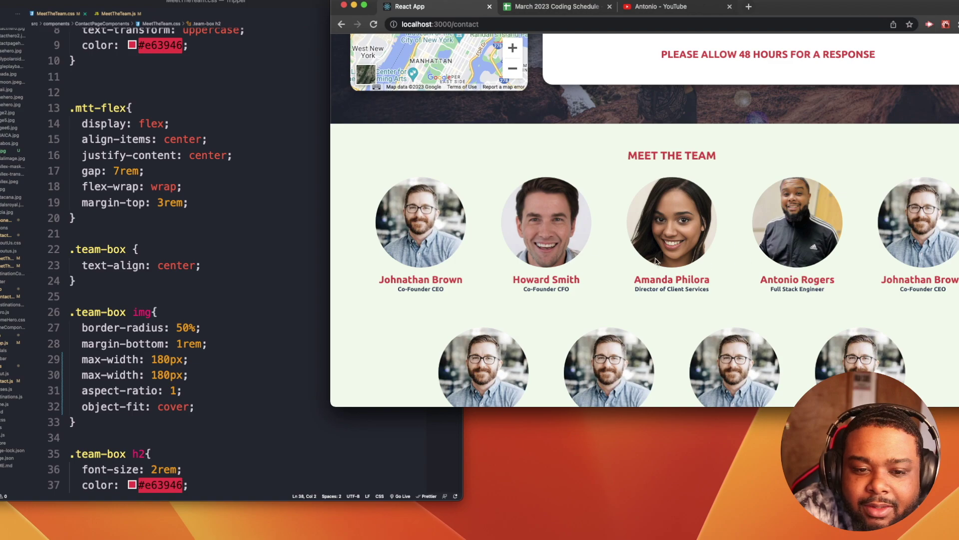
scroll(495, 207, "down", 2)
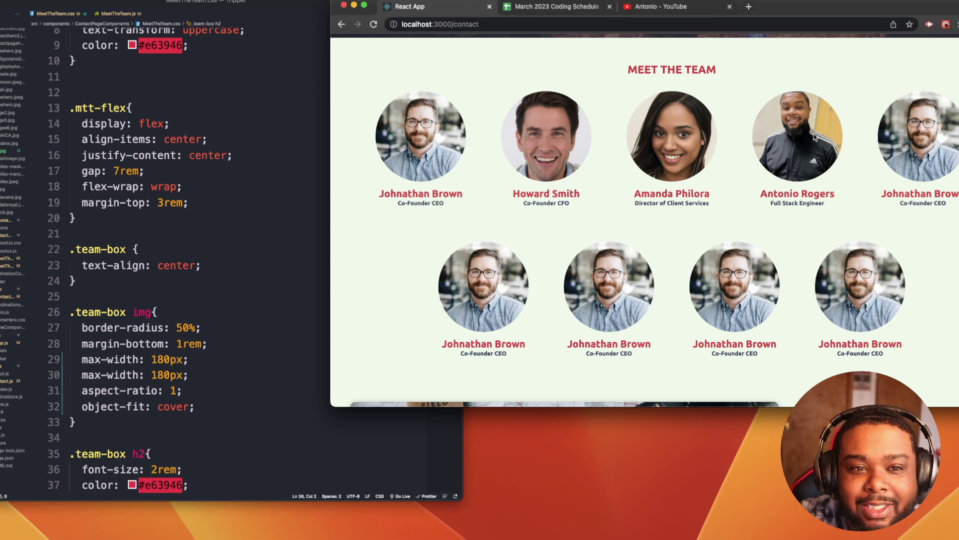
scroll(752, 150, "down", 5)
scroll(752, 152, "down", 1)
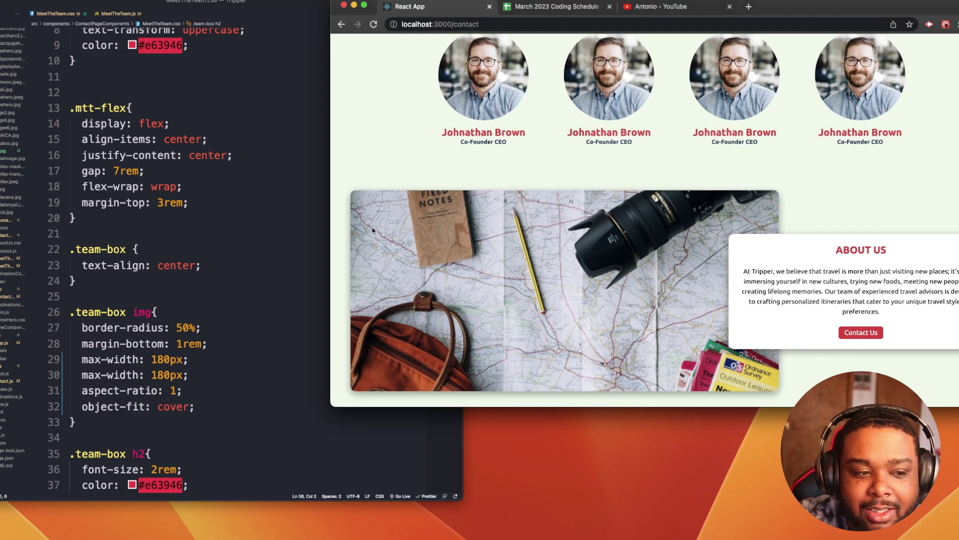
scroll(600, 239, "down", 3)
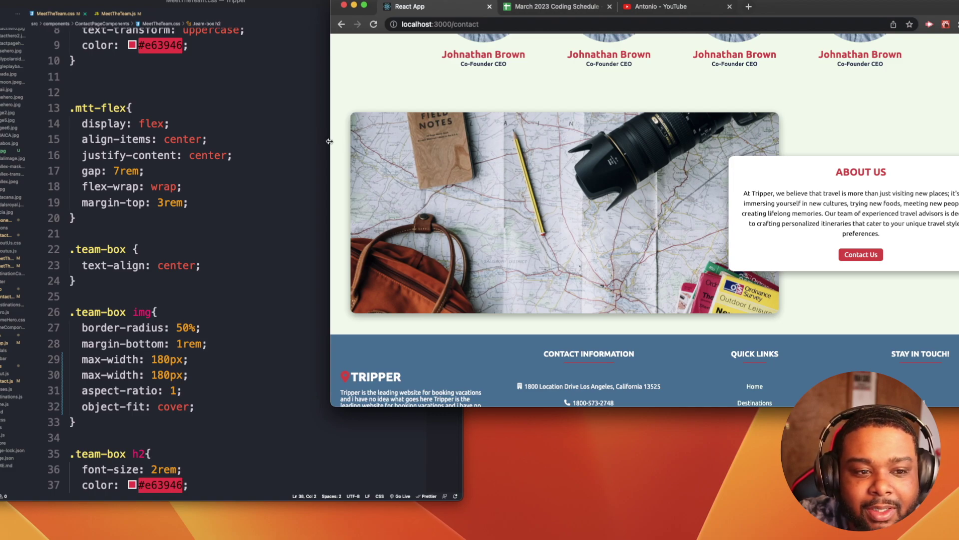
Narrow the browser to check the mobile layout, then reload Contact via the About page.
left_click_drag(328, 141, 771, 141)
scroll(887, 181, "up", 3)
scroll(886, 180, "down", 3)
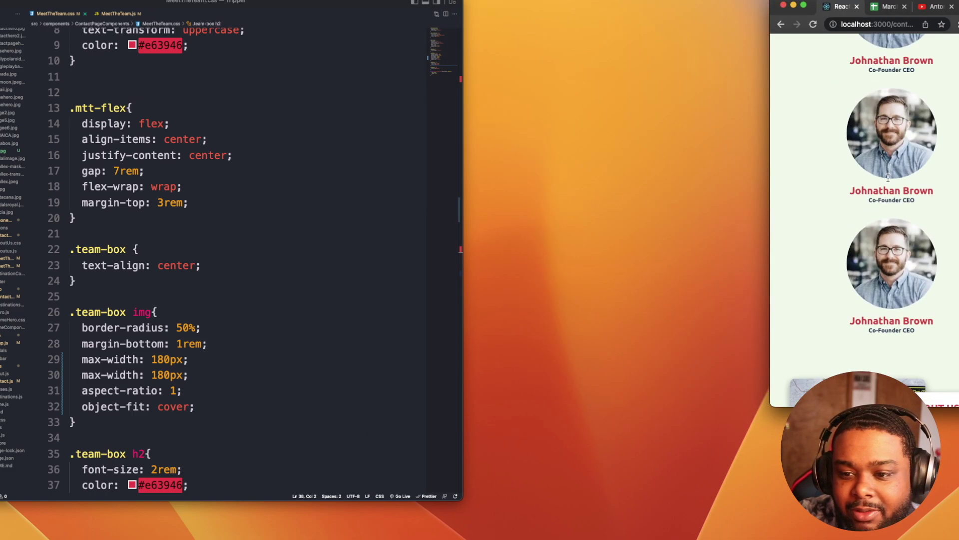
scroll(888, 179, "down", 5)
scroll(888, 178, "up", 3)
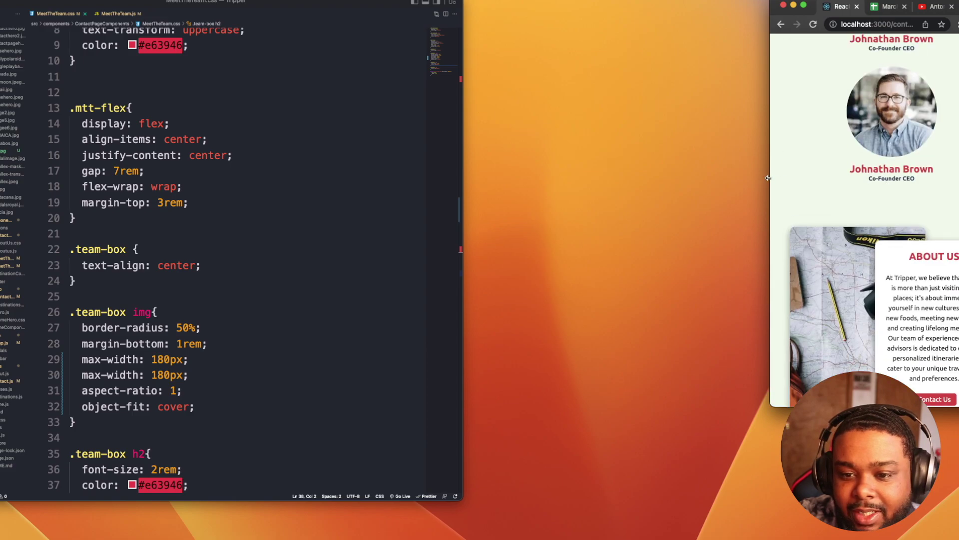
left_click_drag(768, 179, 330, 177)
scroll(480, 196, "up", 5)
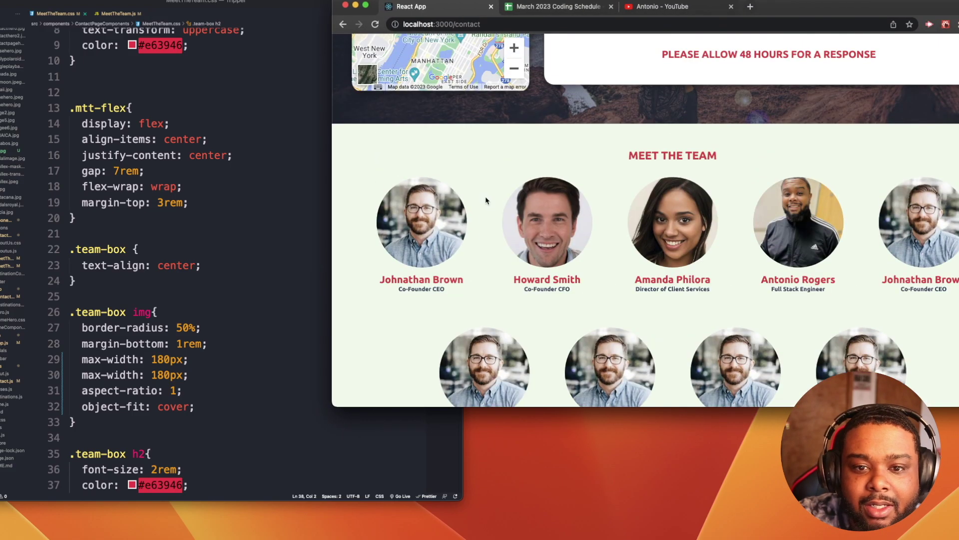
scroll(487, 200, "up", 5)
scroll(486, 200, "up", 3)
scroll(600, 188, "down", 3)
scroll(708, 172, "down", 5)
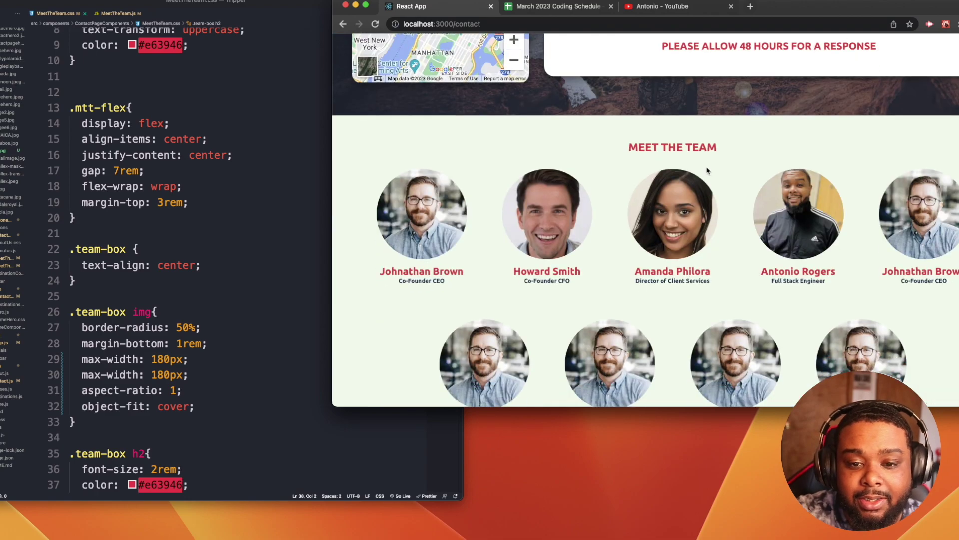
scroll(708, 171, "up", 10)
left_click(737, 49)
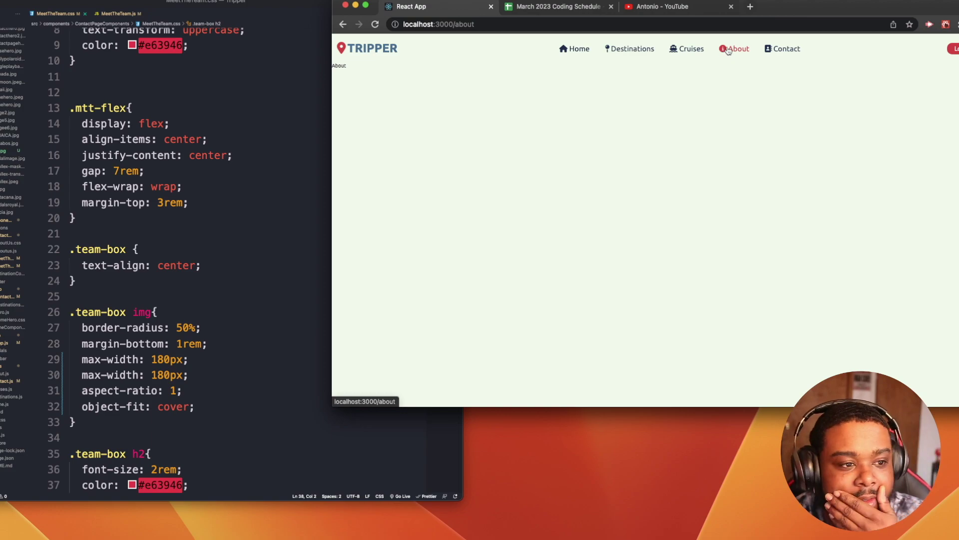
left_click(784, 48)
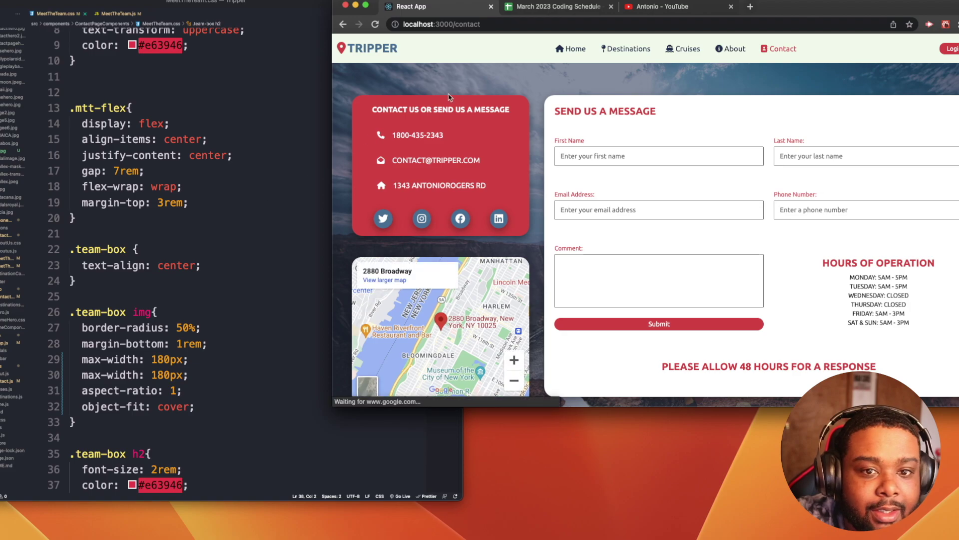
Switch to OBS Studio to view the Screen Recording scene.
key("super+Tab")
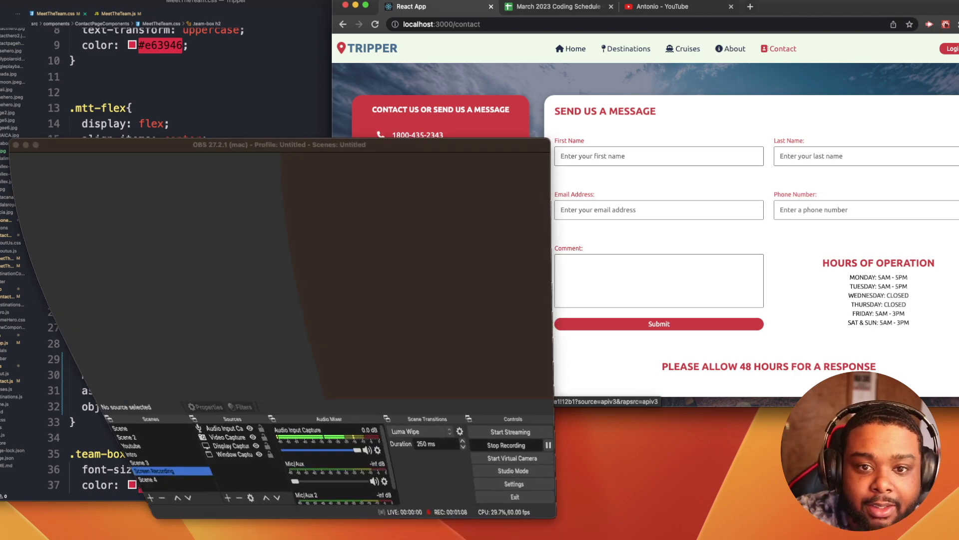